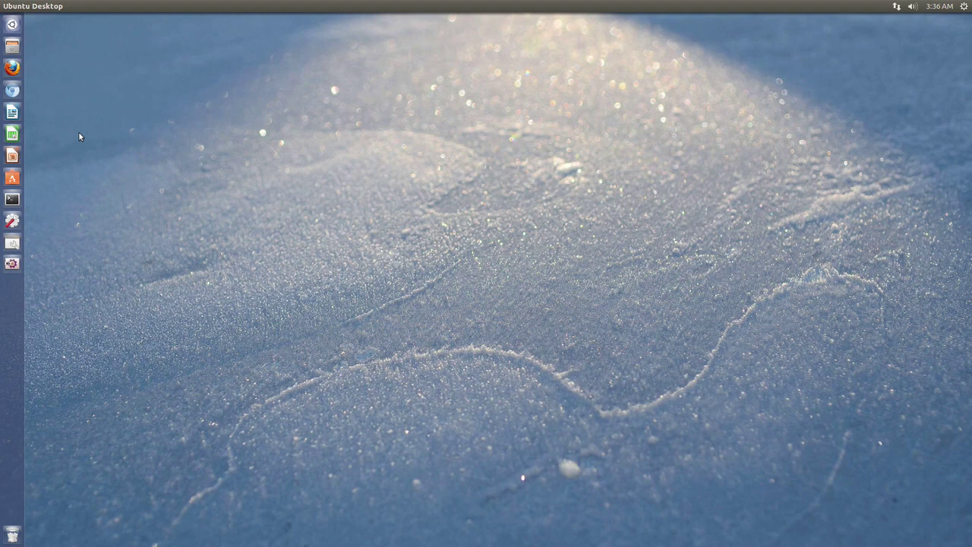
Launch Cairo-Dock (no OpenGL) from the Dash, declining OpenGL when asked.
left_click(10, 27)
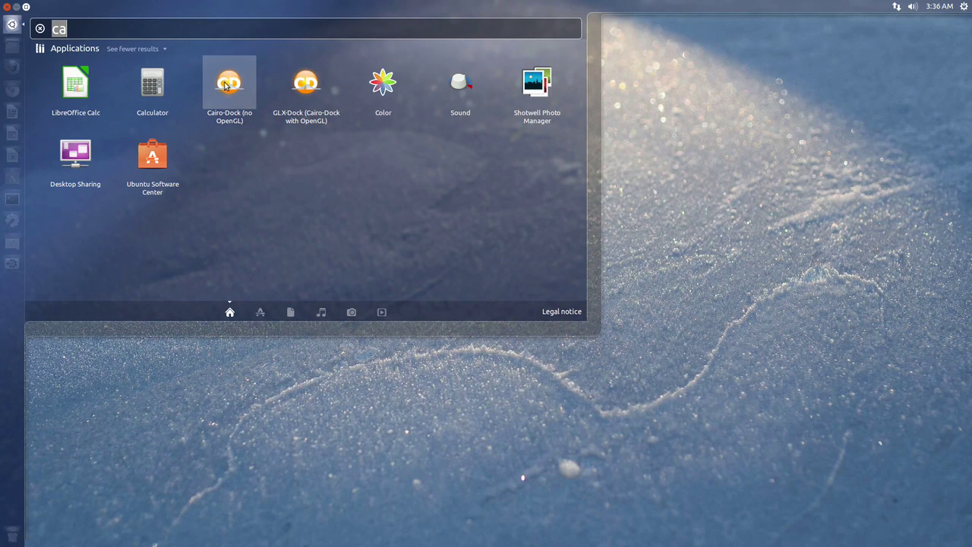
left_click(226, 85)
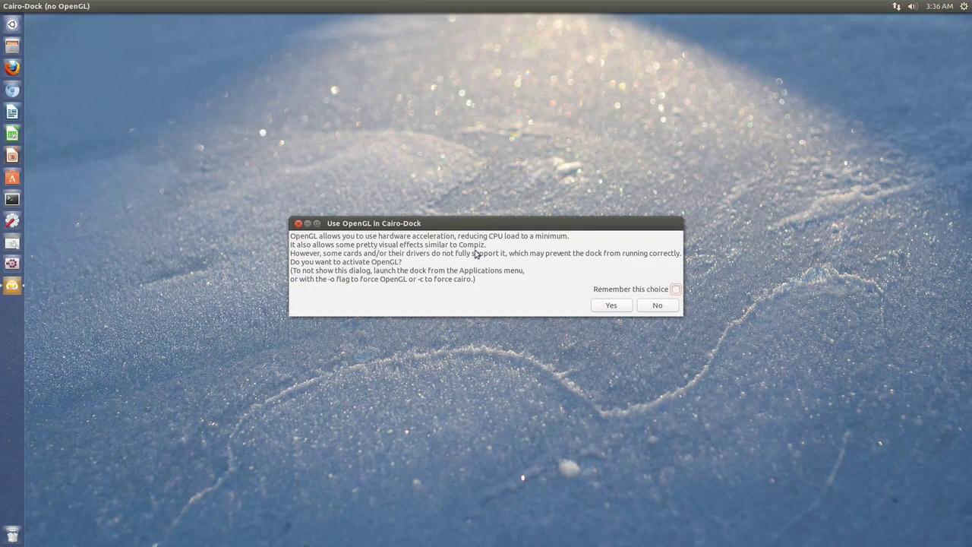
left_click(658, 306)
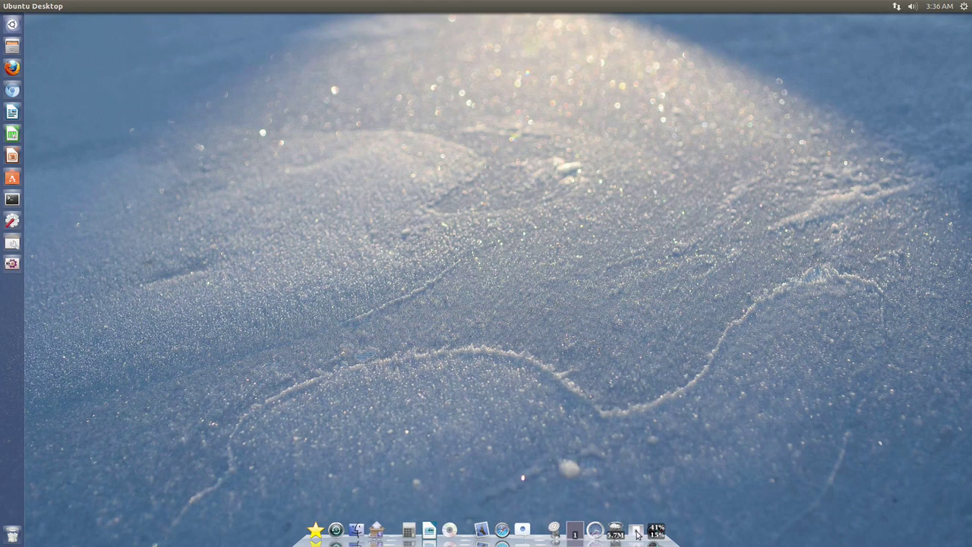
Apply the MacOSX theme to Cairo-Dock from its configuration's Themes list.
right_click(637, 534)
mouse_move(655, 466)
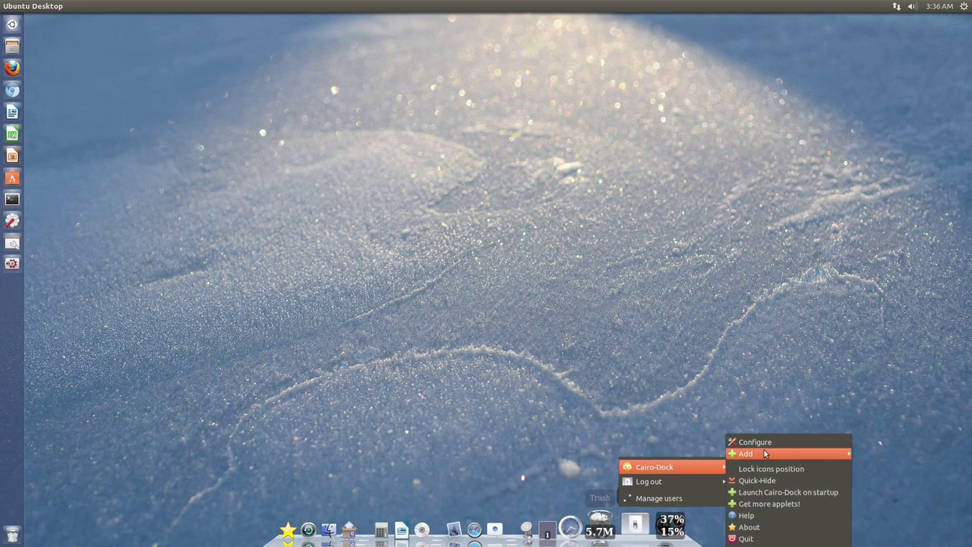
left_click(766, 443)
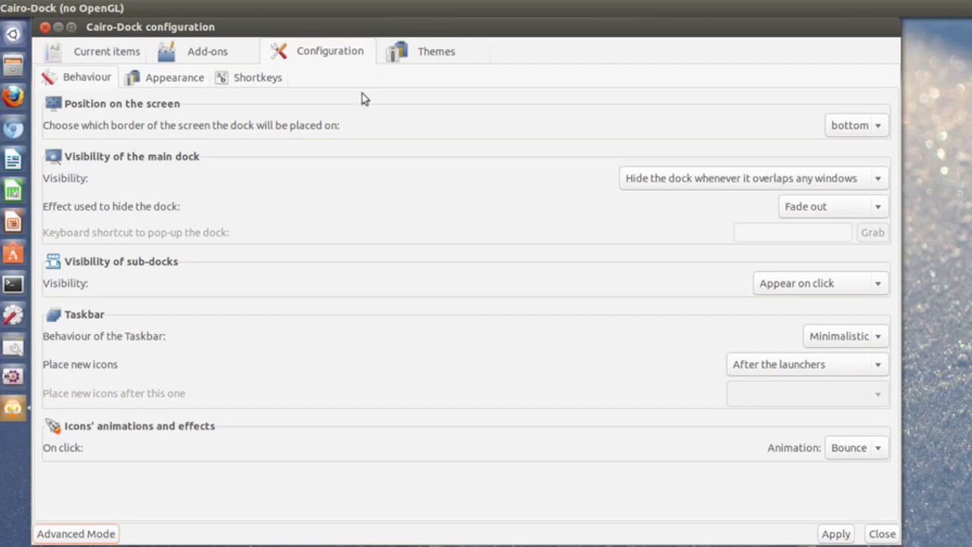
left_click(426, 53)
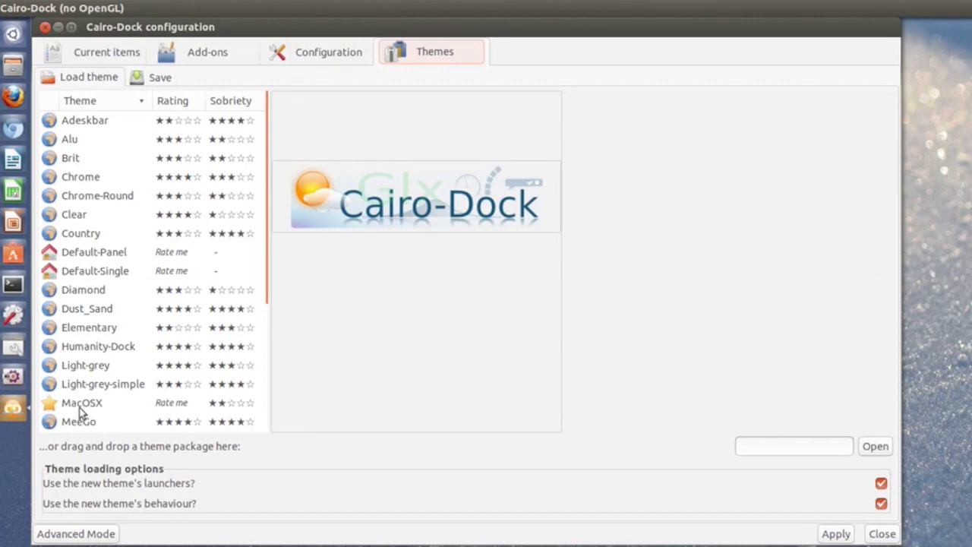
left_click(79, 407)
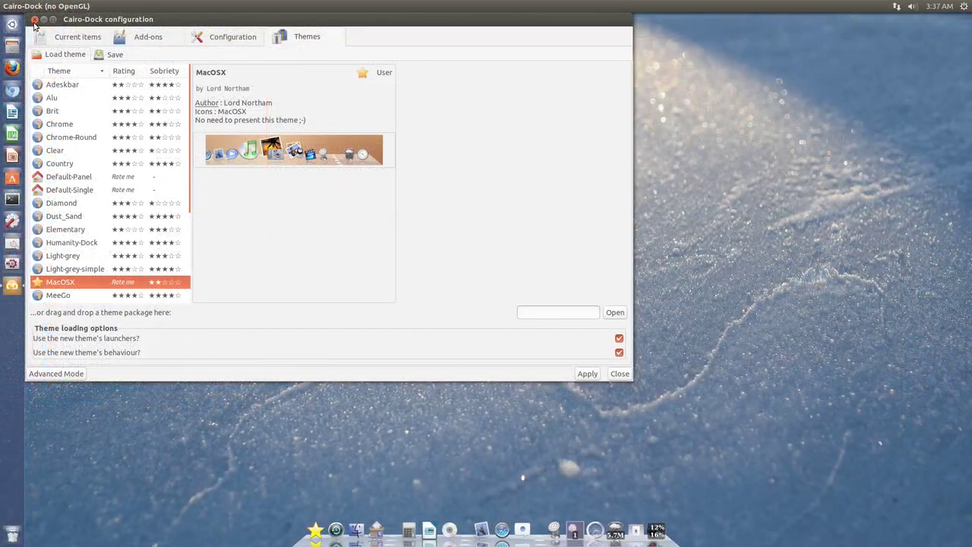
left_click(34, 20)
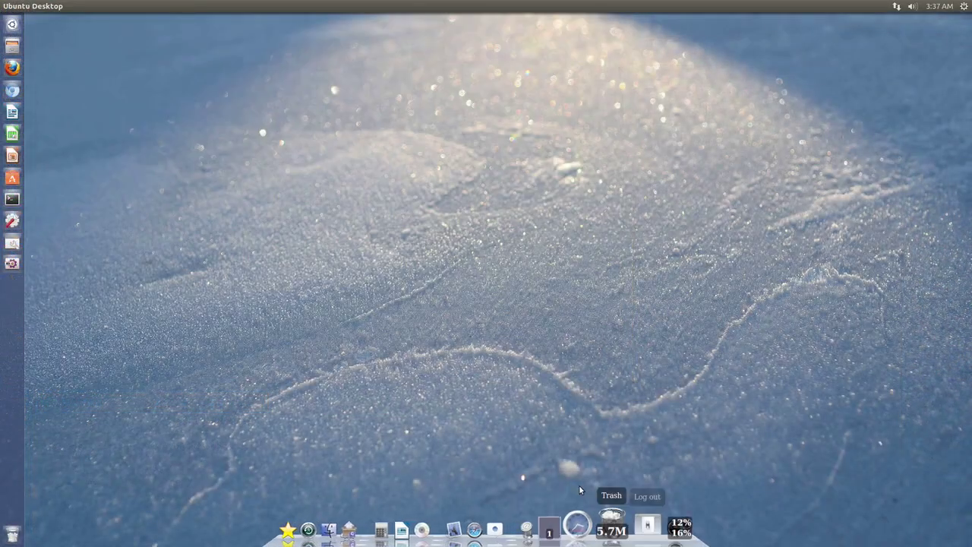
Turn on launcher auto-hide and set the system theme to Radiance in Appearance settings.
right_click(393, 120)
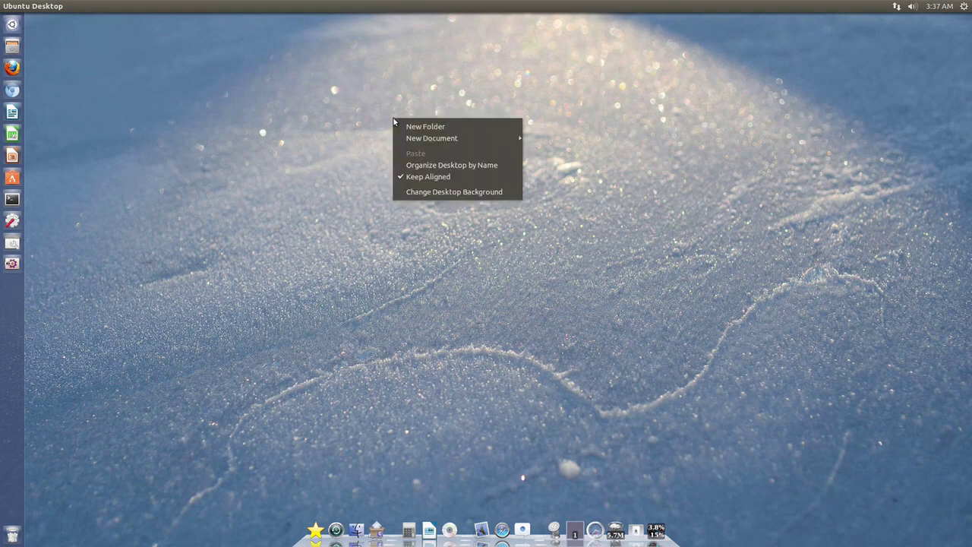
left_click(443, 192)
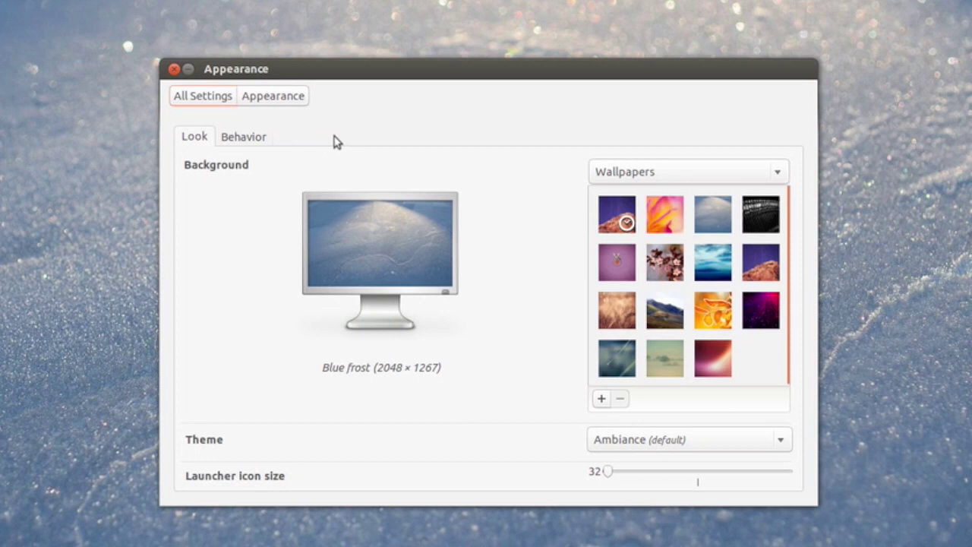
left_click(244, 139)
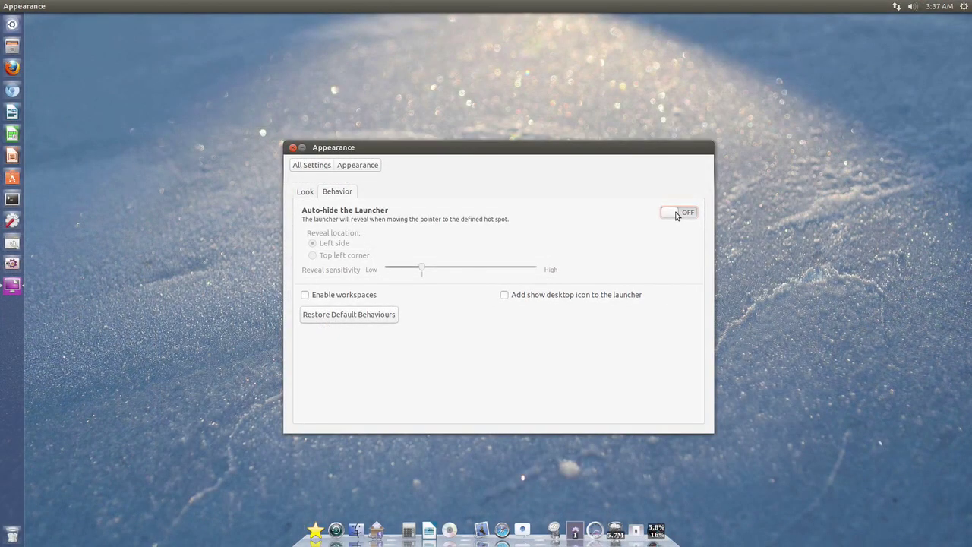
left_click(680, 215)
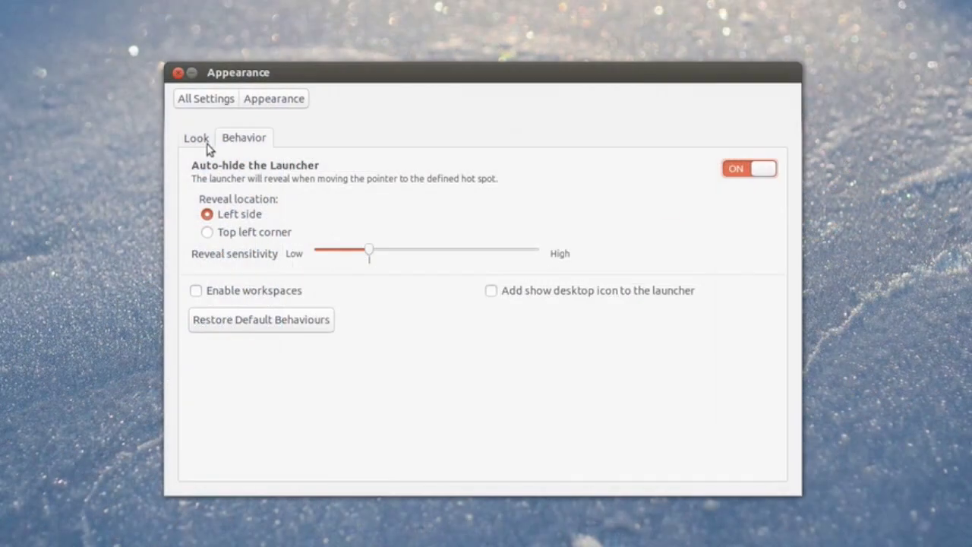
left_click(207, 144)
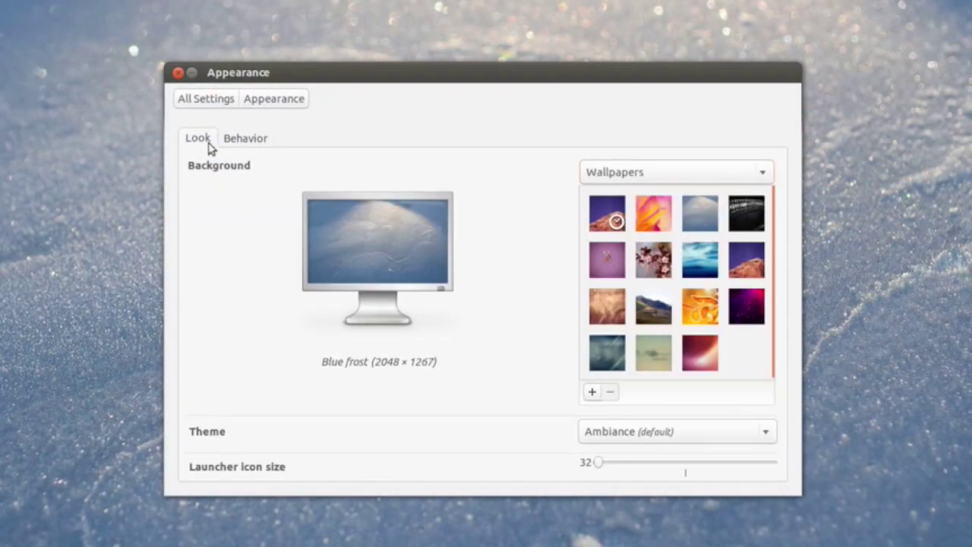
left_click(679, 439)
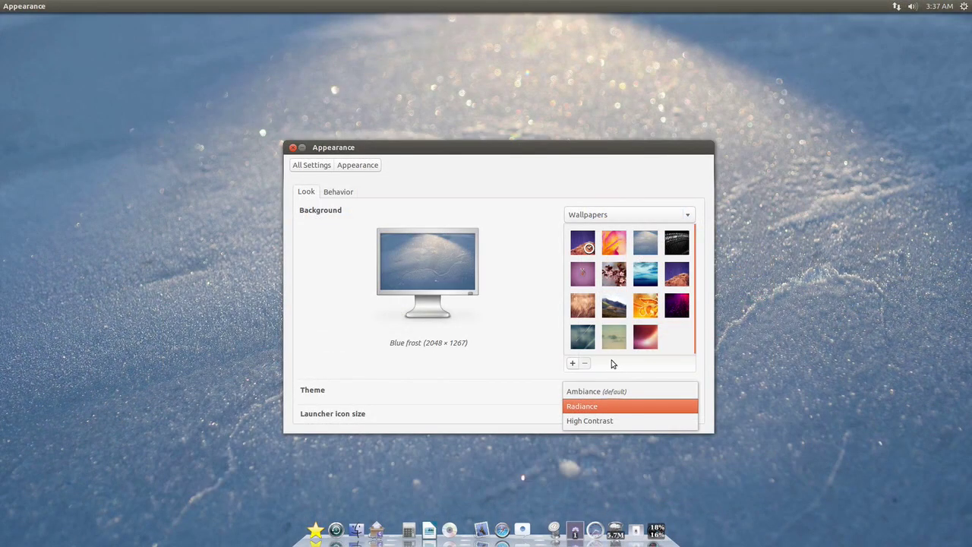
Close the Appearance window and launch Firefox from the Cairo-Dock icon.
left_click(293, 149)
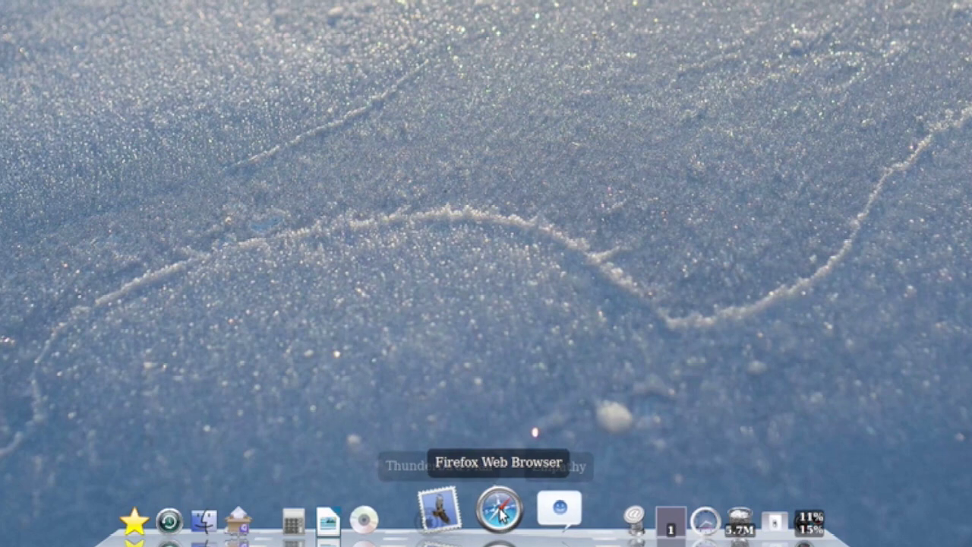
left_click(500, 513)
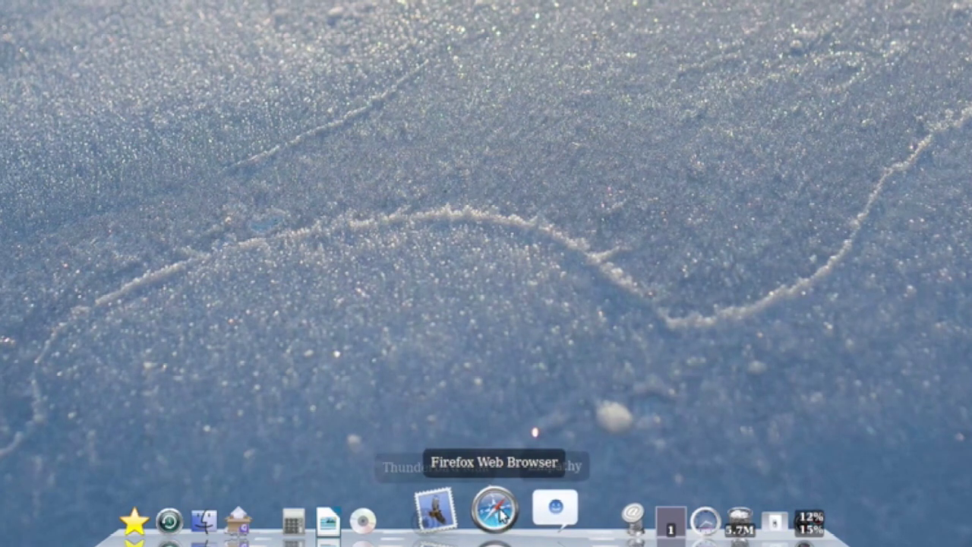